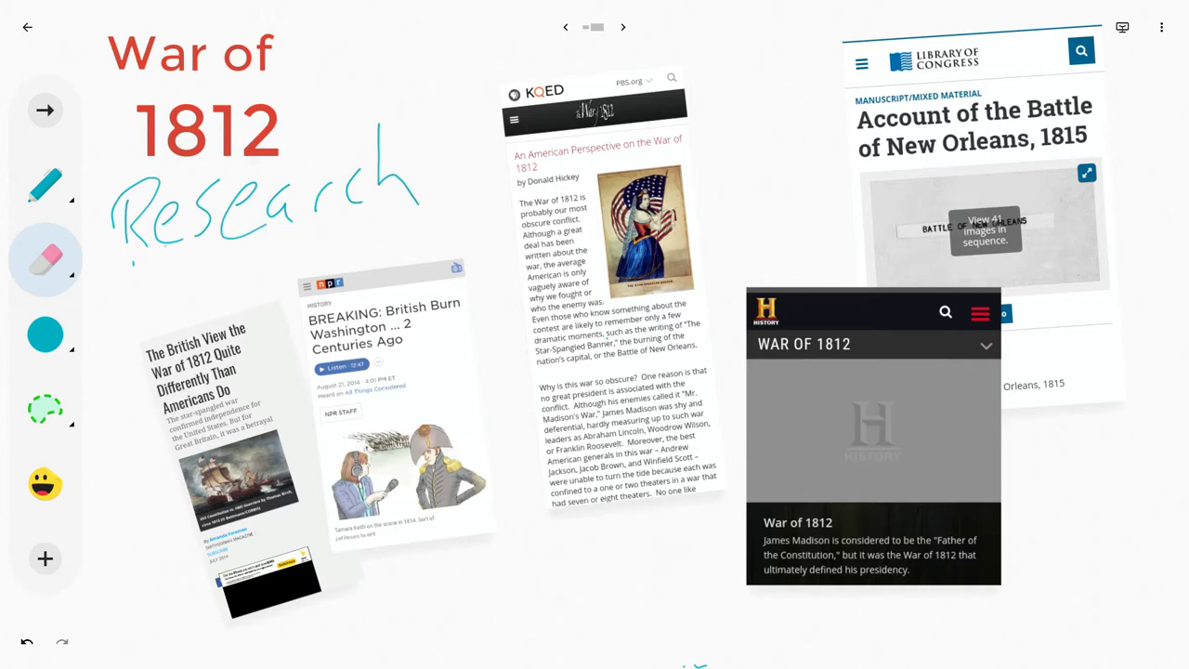
# Step: Place a green check mark sticker on the KQED article and a copy of it on the Library of Congress article
pyautogui.click(44, 484)
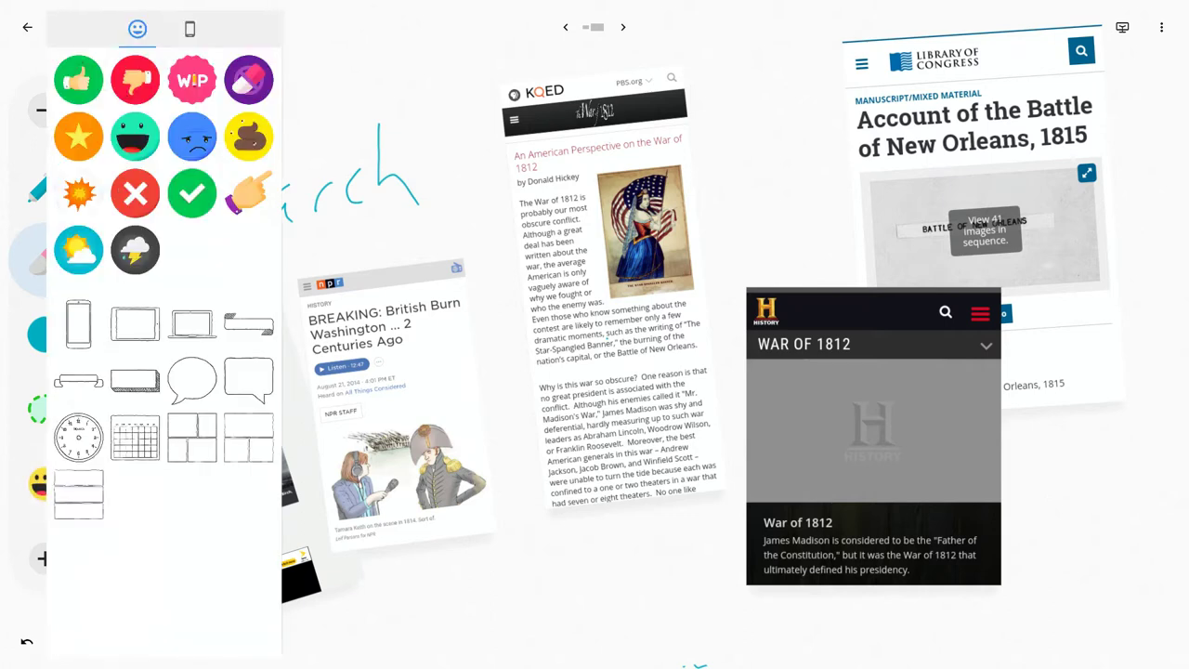
pyautogui.moveTo(192, 192); pyautogui.dragTo(595, 333)
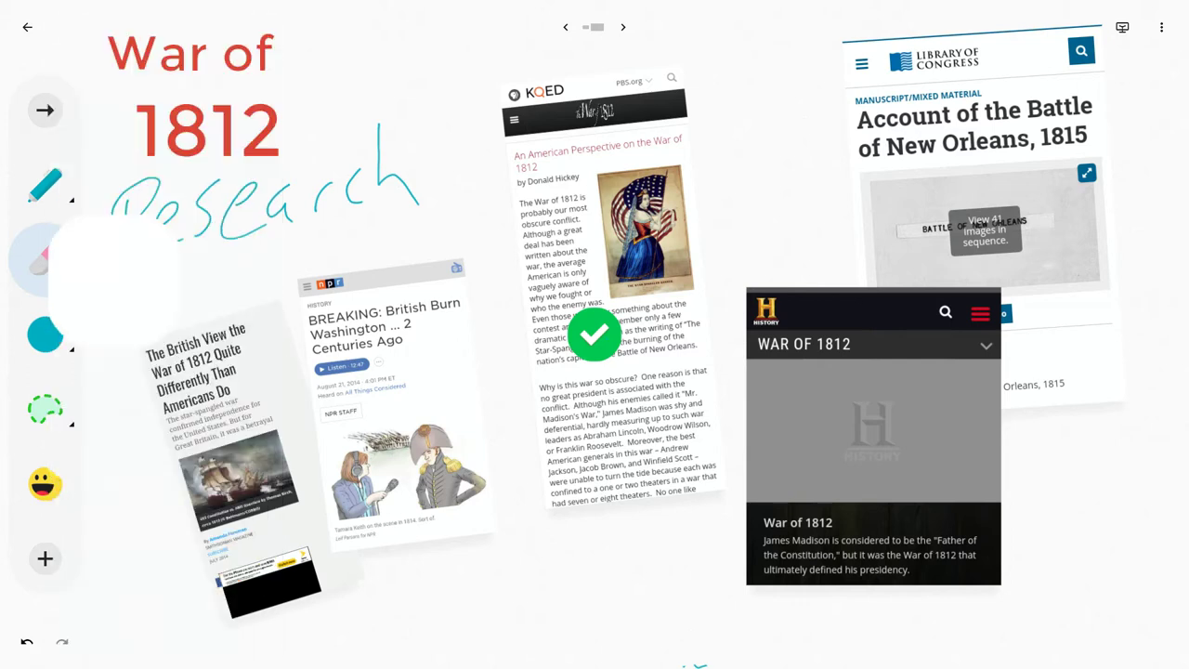
pyautogui.click(594, 335)
pyautogui.click(625, 303)
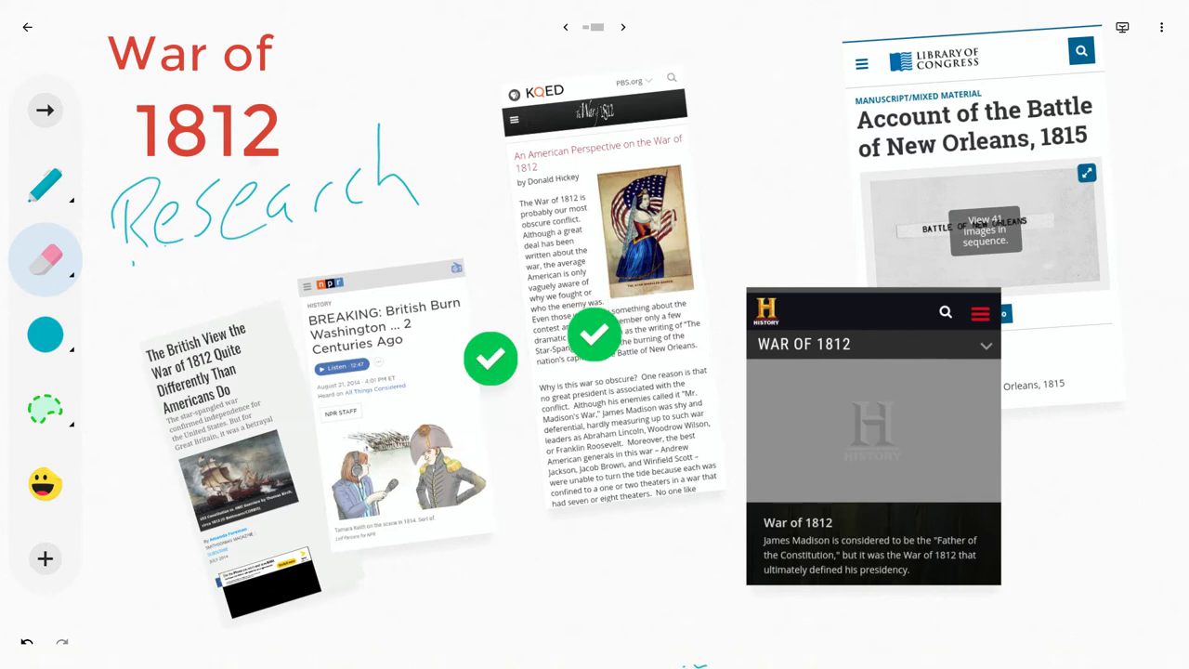
pyautogui.moveTo(491, 357); pyautogui.dragTo(1037, 104)
# Step: Place duplicates of the green check mark on the History article and the NPR article, discarding the stray extra copy
pyautogui.click(1082, 65)
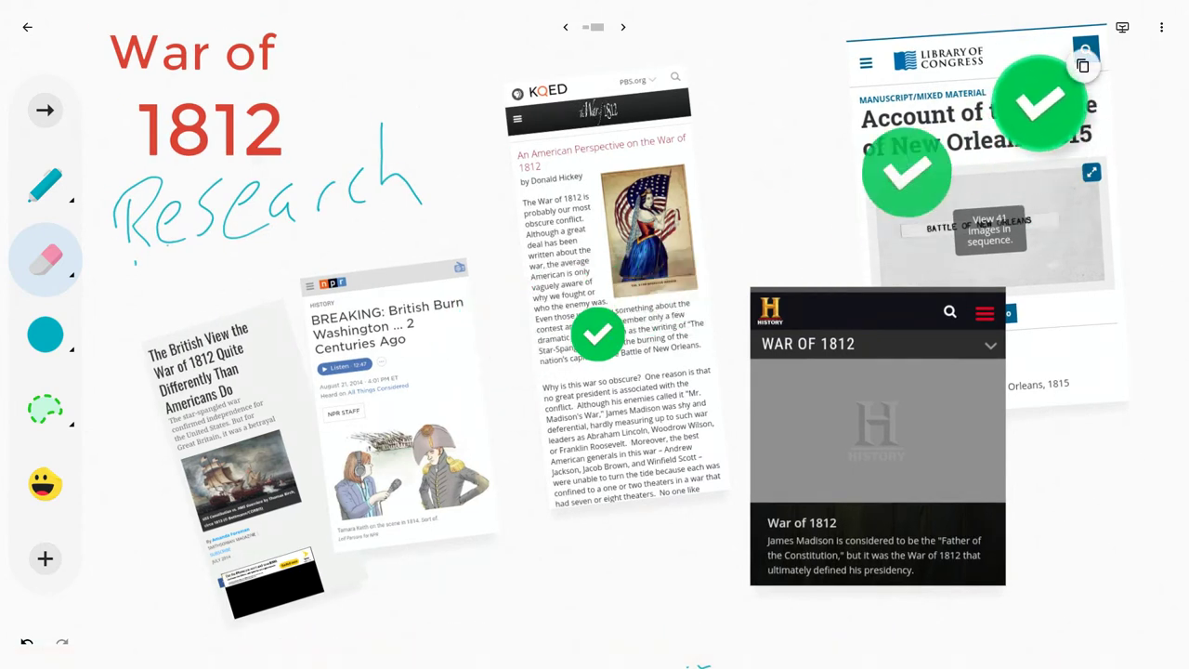
pyautogui.moveTo(900, 177); pyautogui.dragTo(915, 411)
pyautogui.click(962, 363)
pyautogui.moveTo(762, 376); pyautogui.dragTo(416, 662)
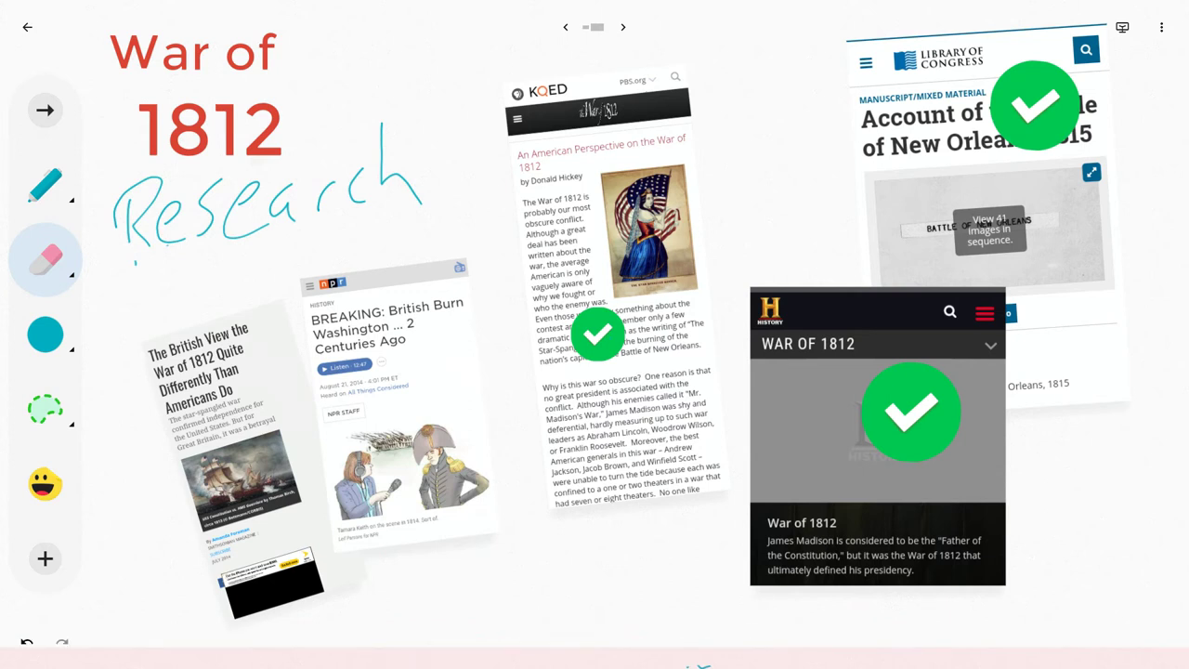
pyautogui.moveTo(933, 417); pyautogui.dragTo(928, 417)
pyautogui.click(959, 362)
pyautogui.moveTo(750, 377); pyautogui.dragTo(429, 365)
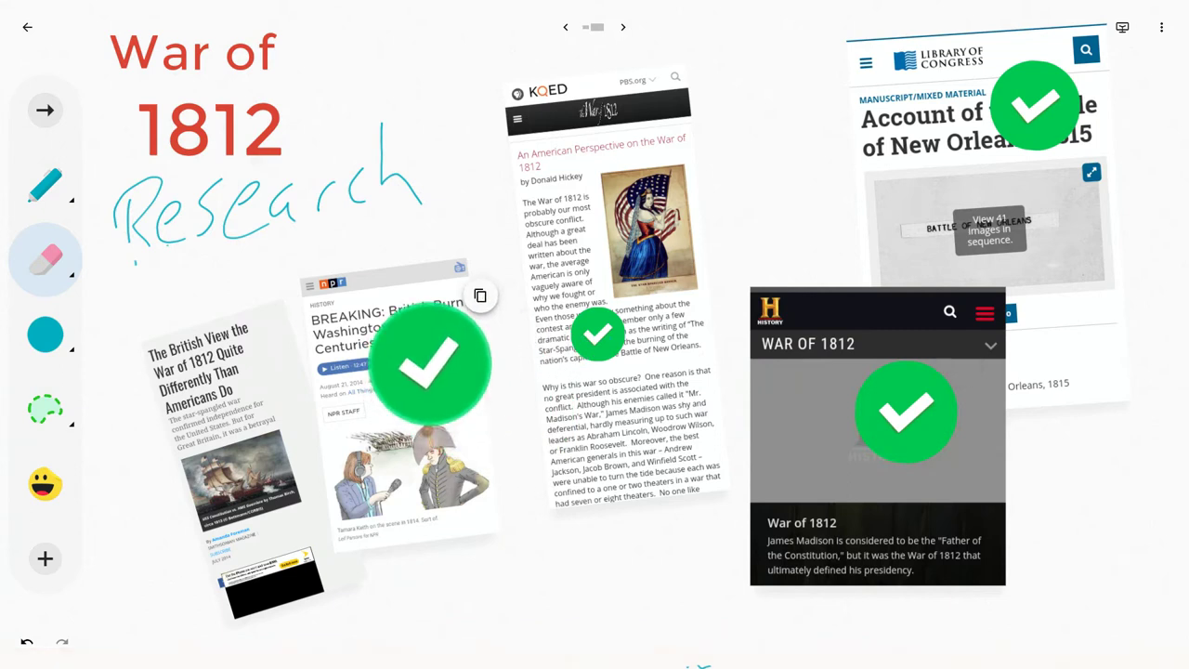
# Step: Duplicate the check mark onto the British View article and shrink the check marks on that article and the NPR one
pyautogui.click(906, 412)
pyautogui.click(959, 362)
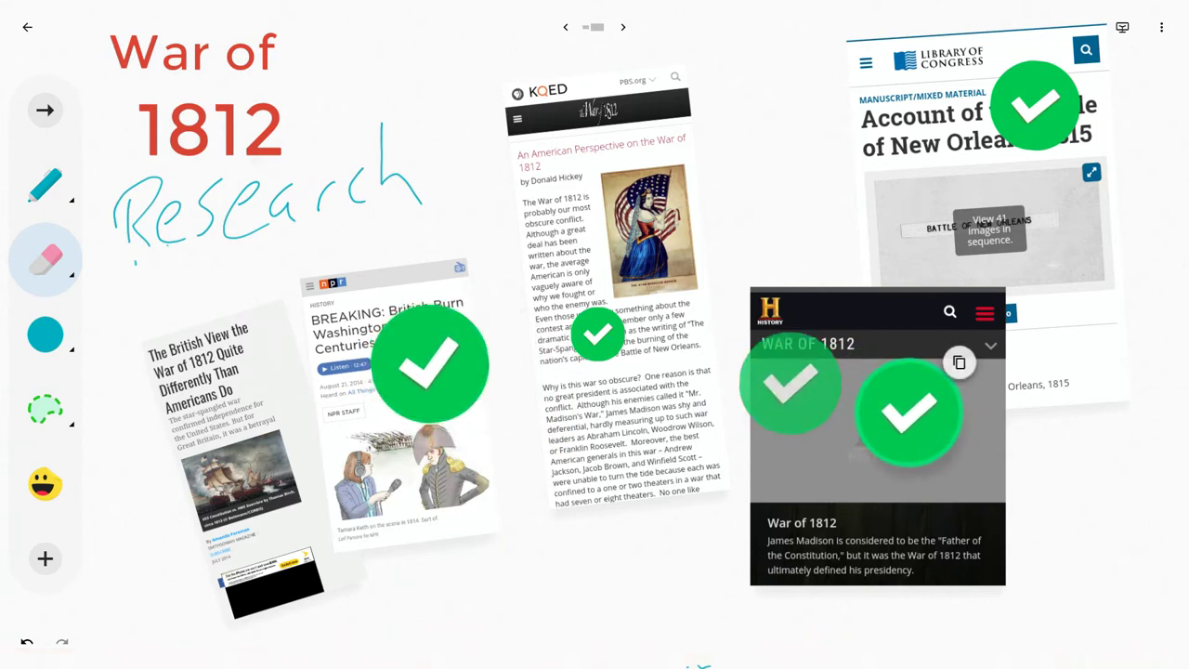
pyautogui.moveTo(788, 380); pyautogui.dragTo(290, 490)
pyautogui.moveTo(249, 446); pyautogui.dragTo(266, 466)
pyautogui.moveTo(388, 323); pyautogui.dragTo(406, 336)
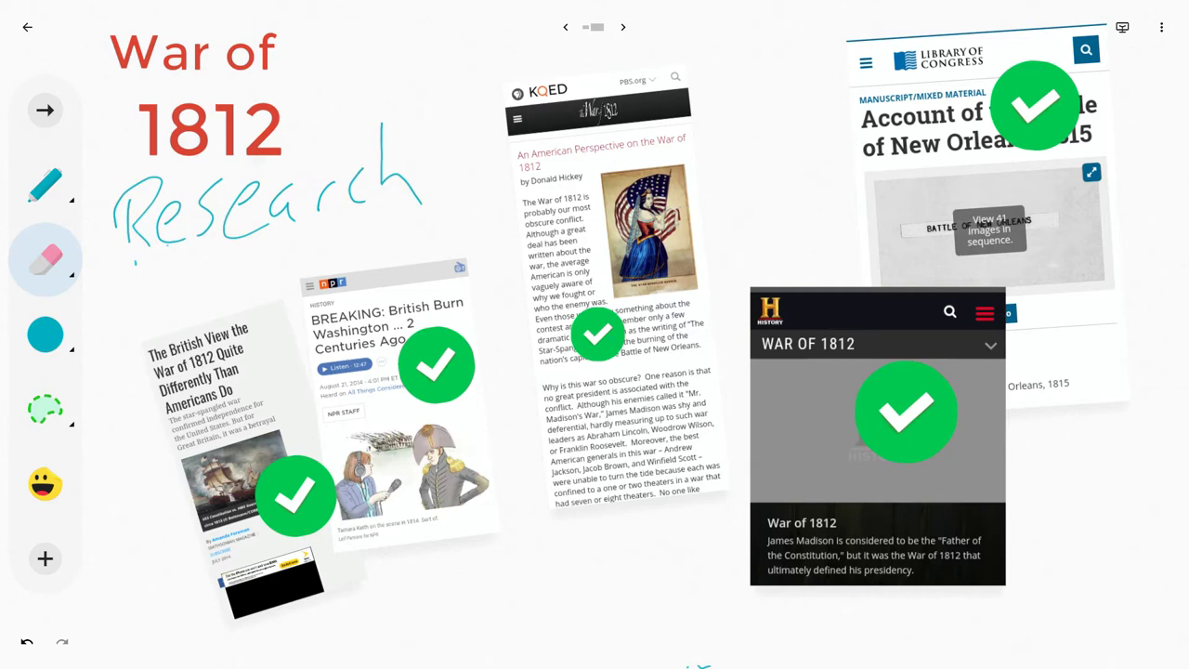
# Step: Share this frame as an image with Keep just once, titling the note 1812 plus the two students' first names
pyautogui.click(1161, 27)
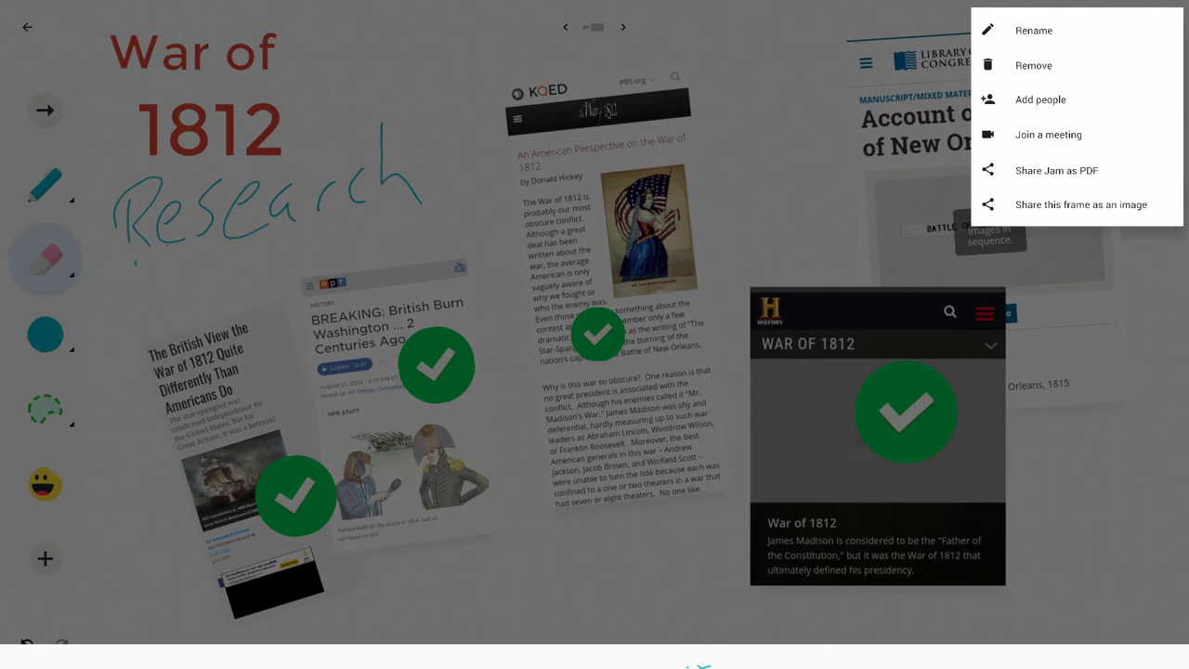
pyautogui.click(1080, 204)
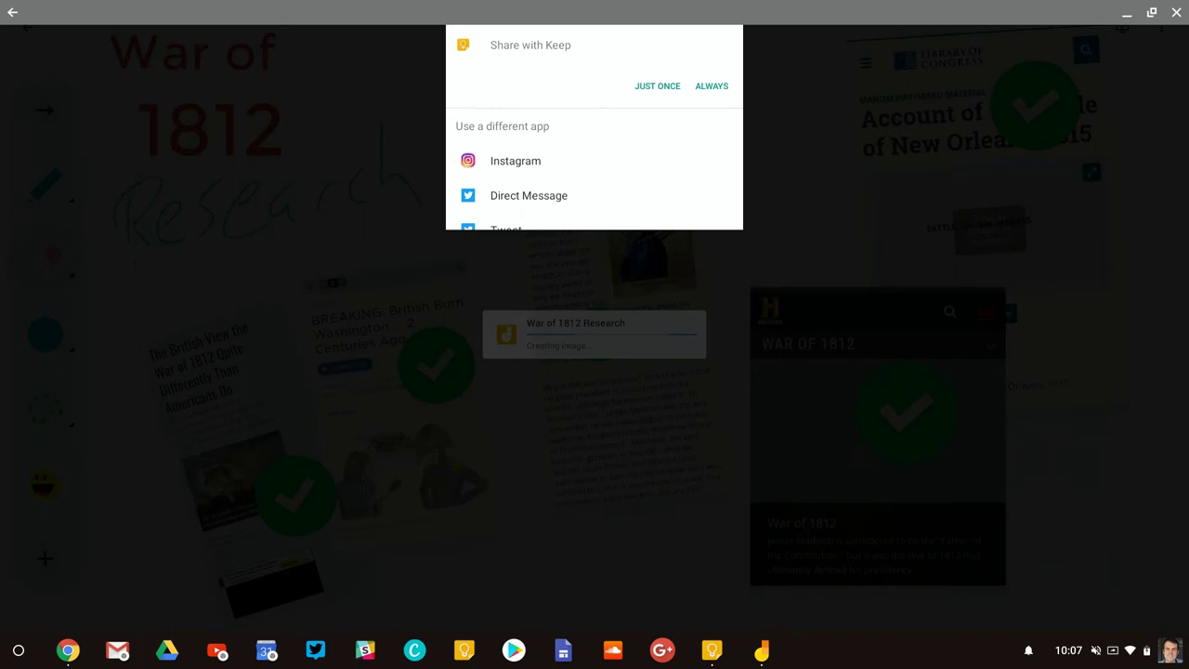
pyautogui.click(656, 86)
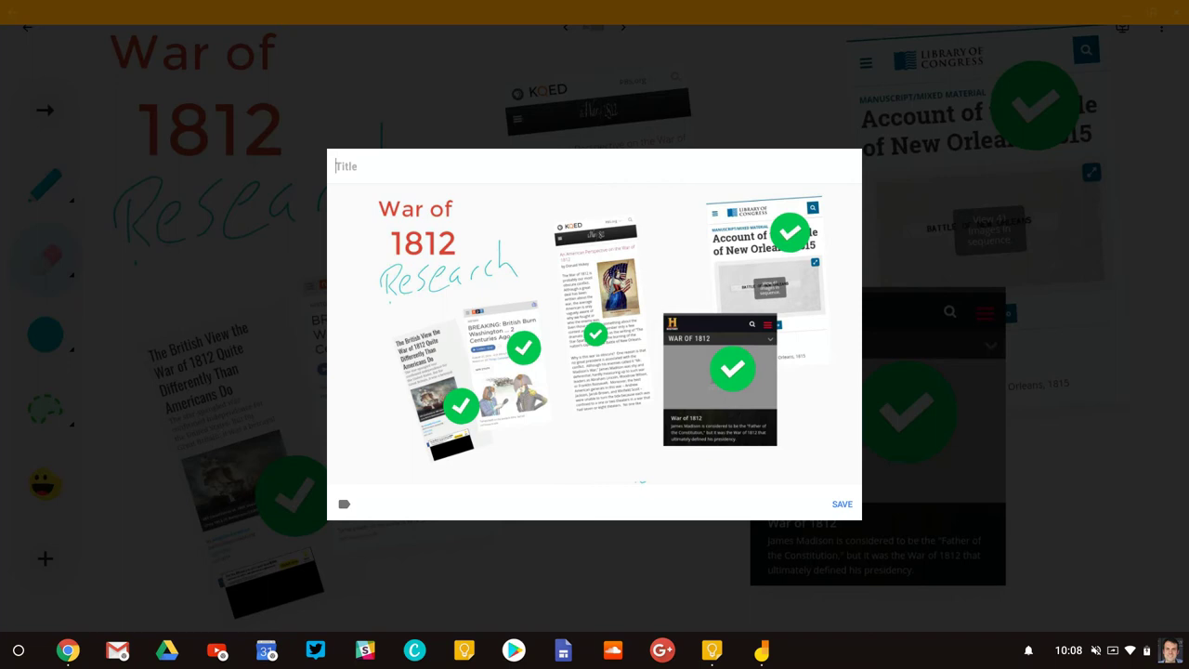
pyautogui.write('1812 Patrick and Charles')
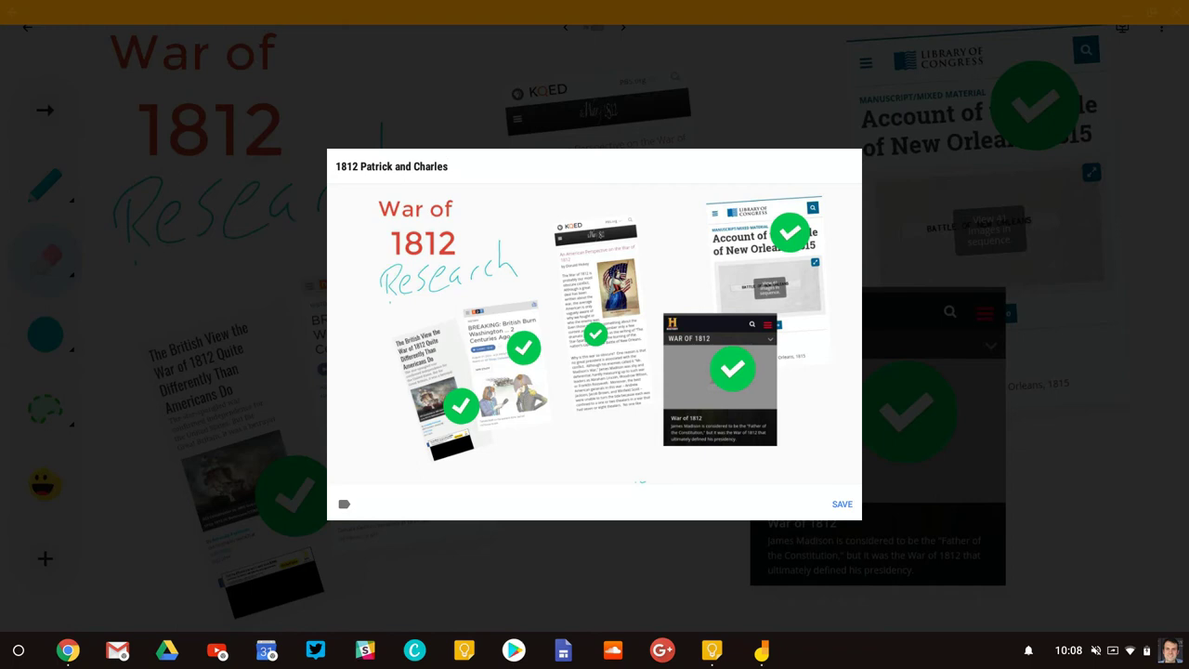
# Step: Label the note with War of 1812 and the two students' labels, and save it
pyautogui.click(344, 504)
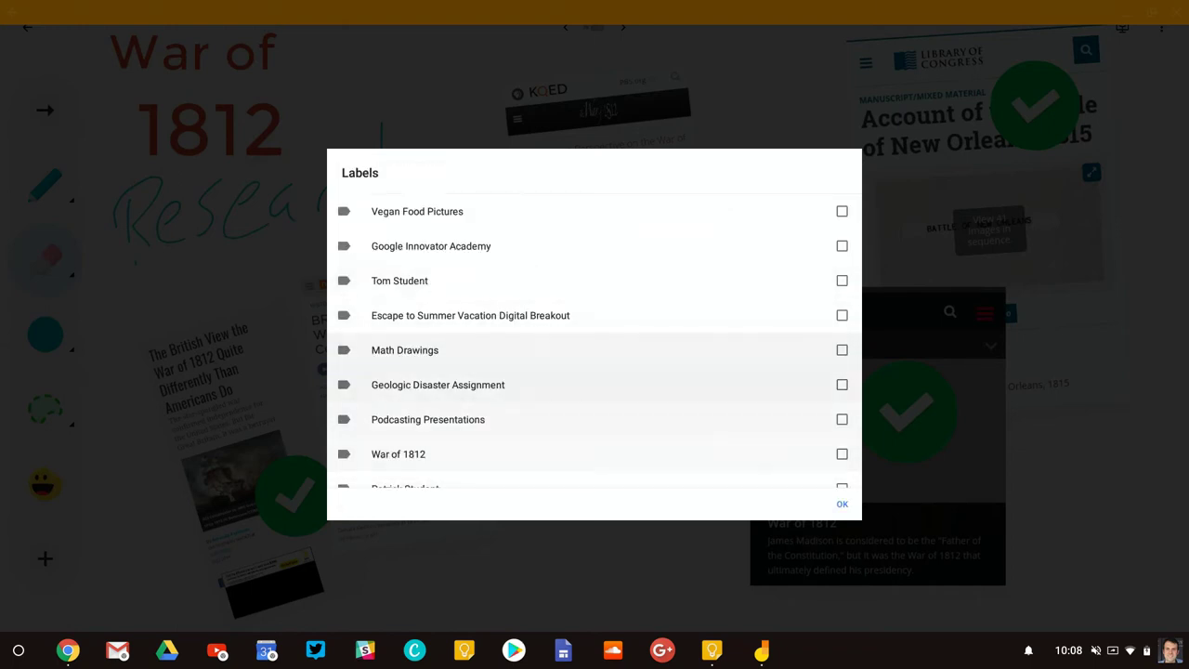
pyautogui.click(842, 453)
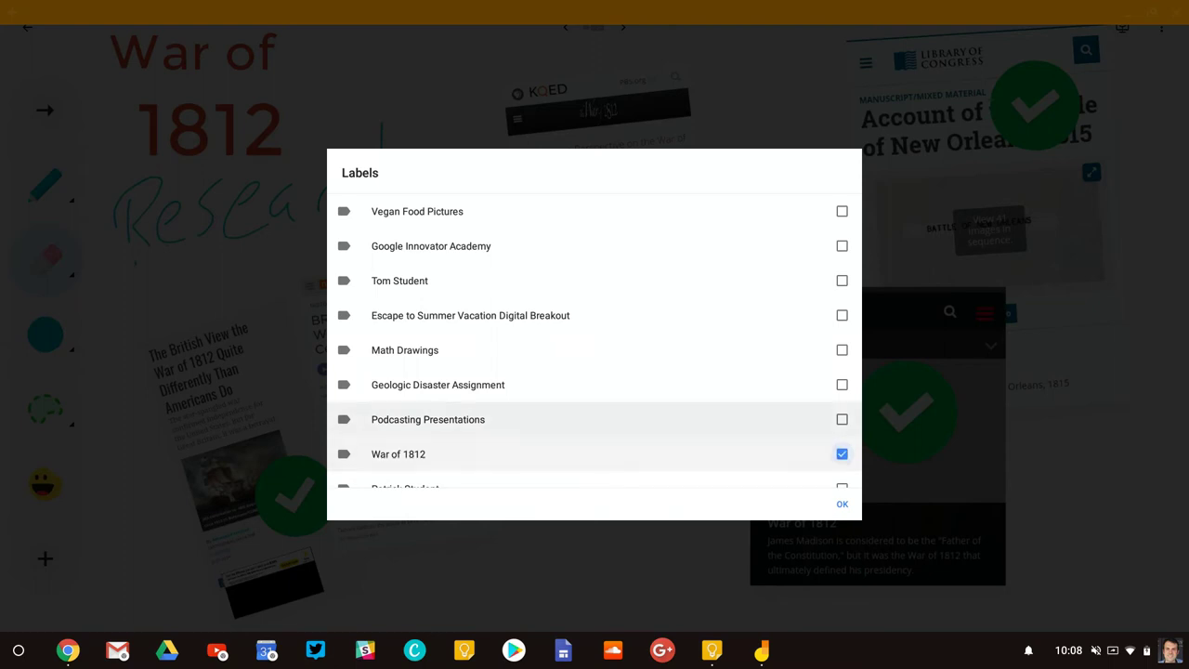
pyautogui.scroll(-1, 595, 340)
pyautogui.scroll(1, 594, 340)
pyautogui.click(842, 446)
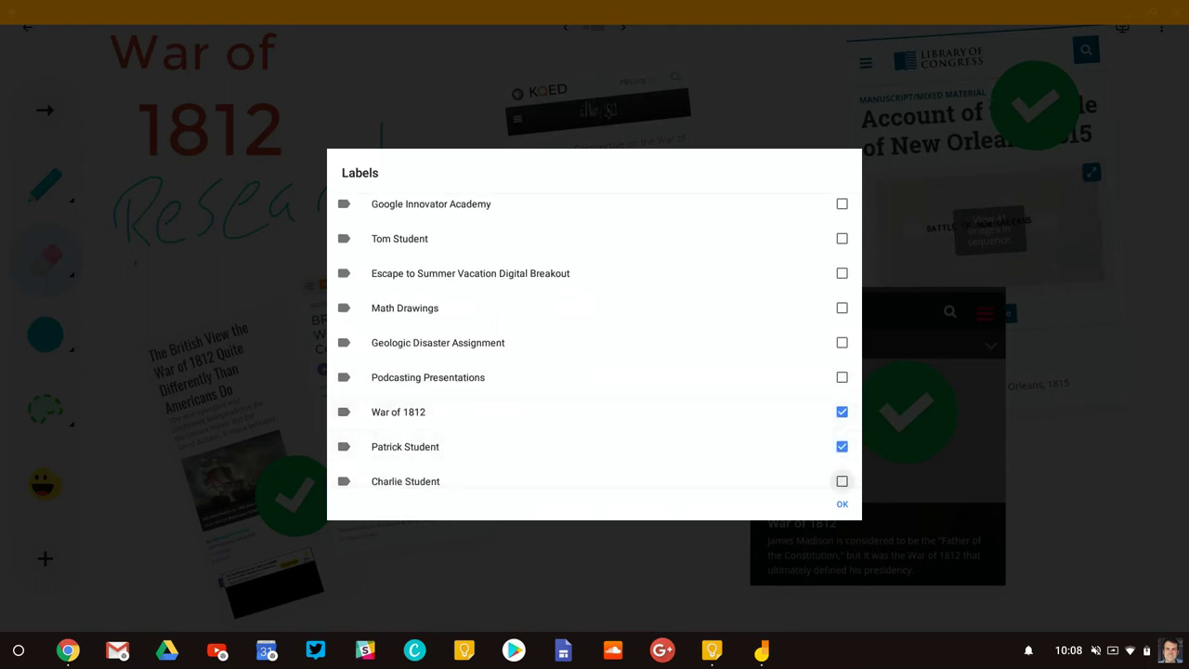
pyautogui.click(842, 481)
pyautogui.click(842, 504)
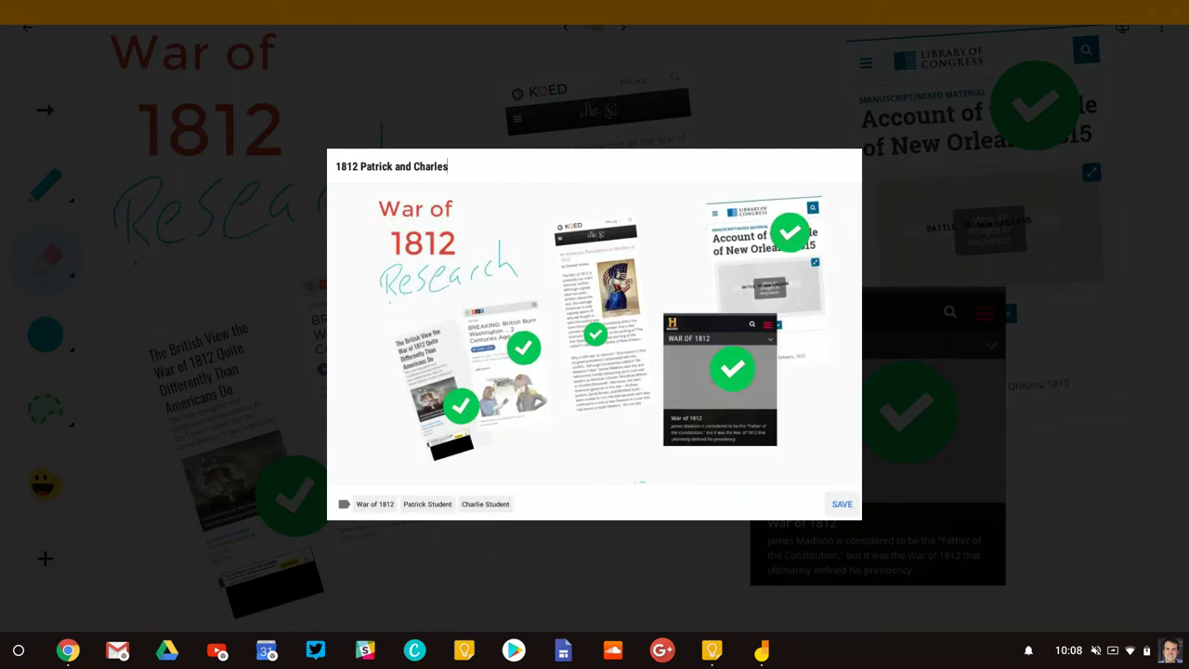
pyautogui.scroll(-2, 594, 334)
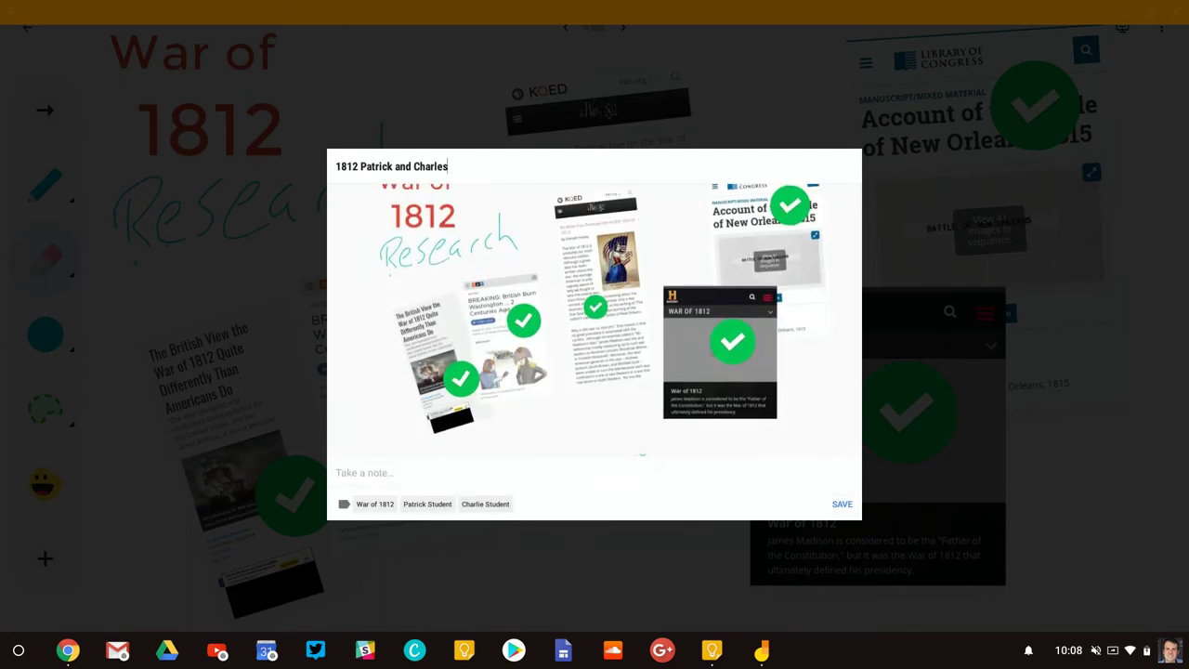
pyautogui.click(841, 503)
pyautogui.click(841, 503)
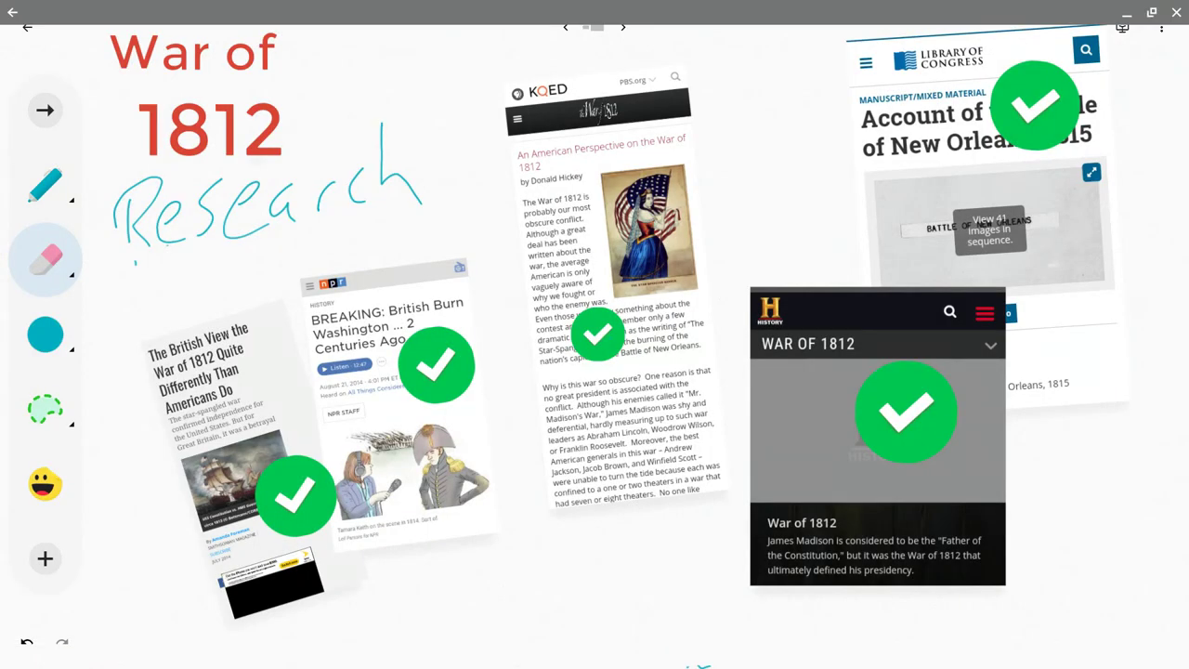
# Step: Switch to Google Keep and open the saved War of 1812 Research note
pyautogui.press('F5')
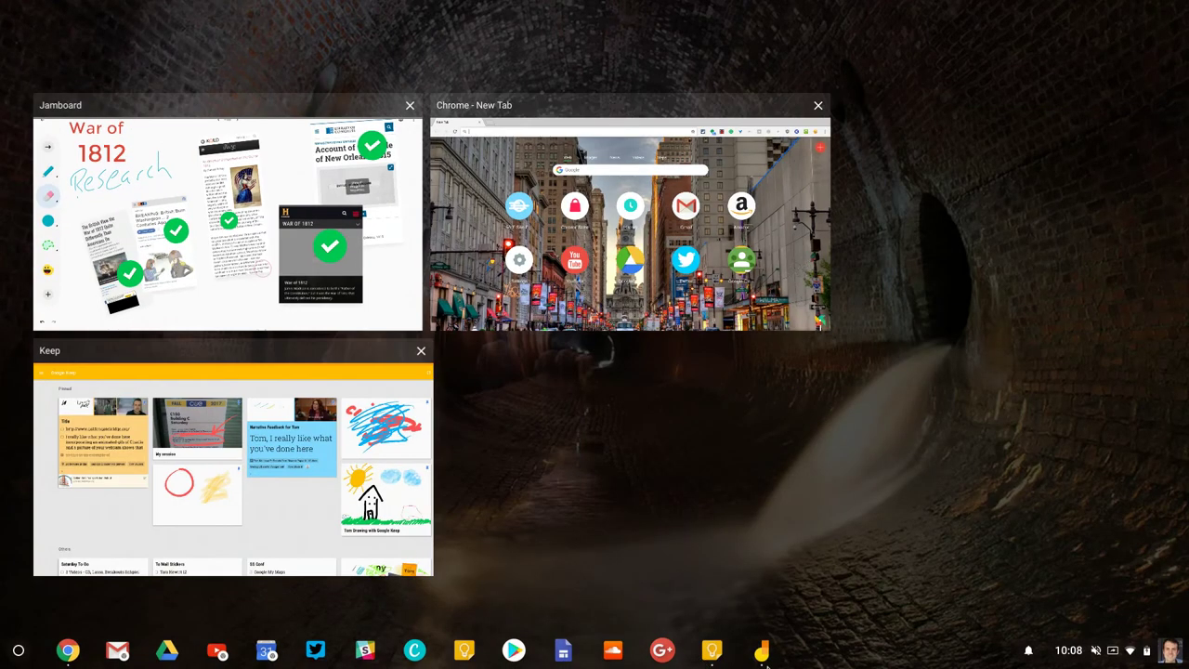
pyautogui.click(717, 657)
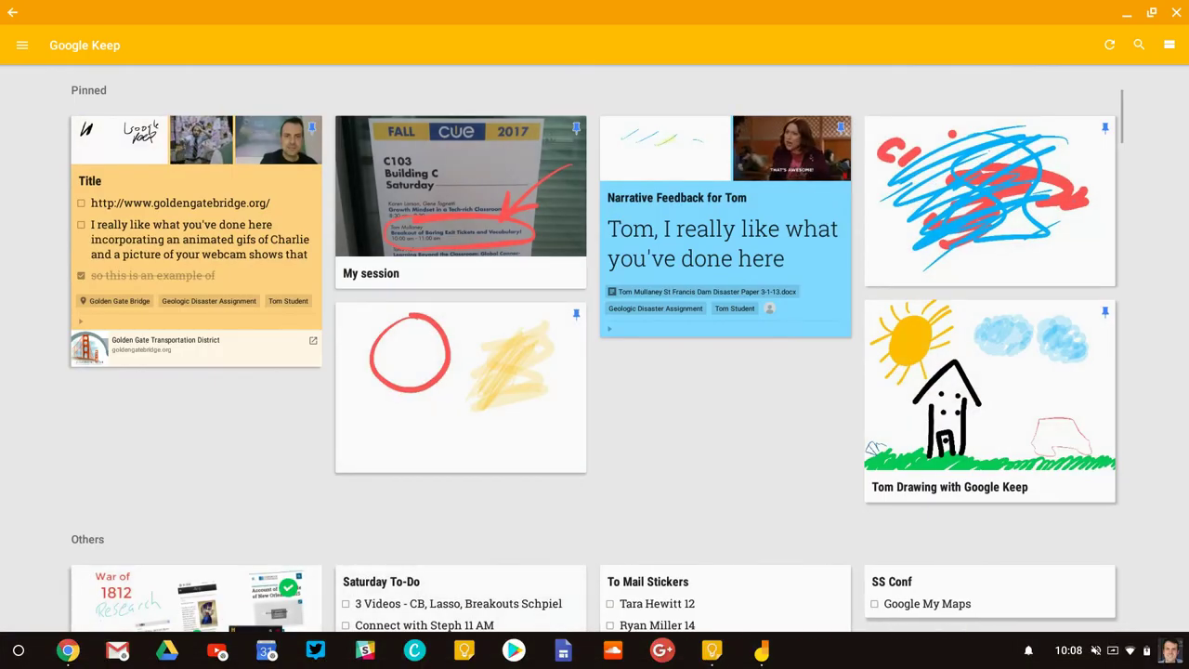
pyautogui.click(196, 597)
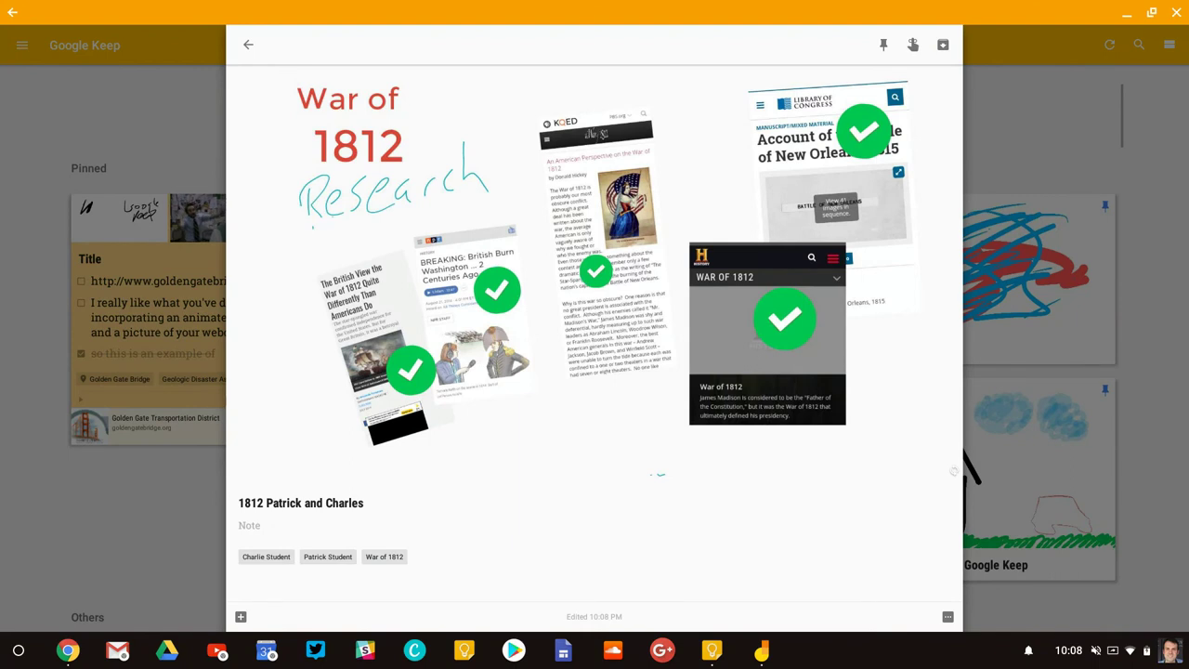
# Step: Add a voice recording praising the five sources and suggesting the Miller Center for James Madison's speeches
pyautogui.click(241, 617)
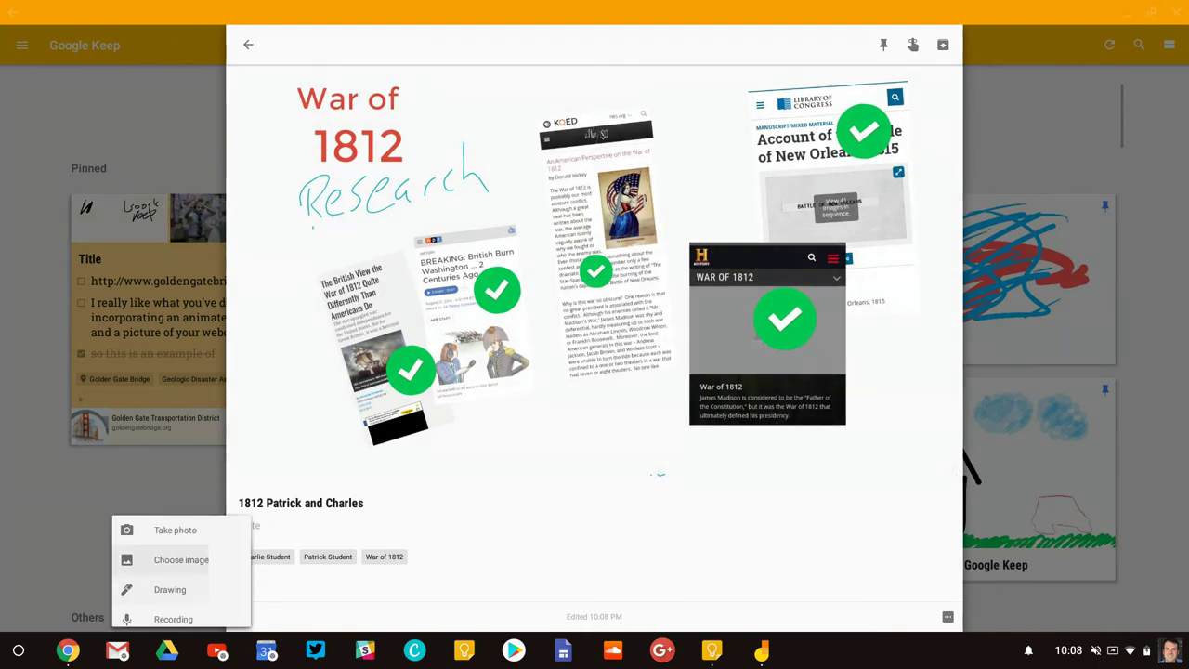
pyautogui.click(173, 619)
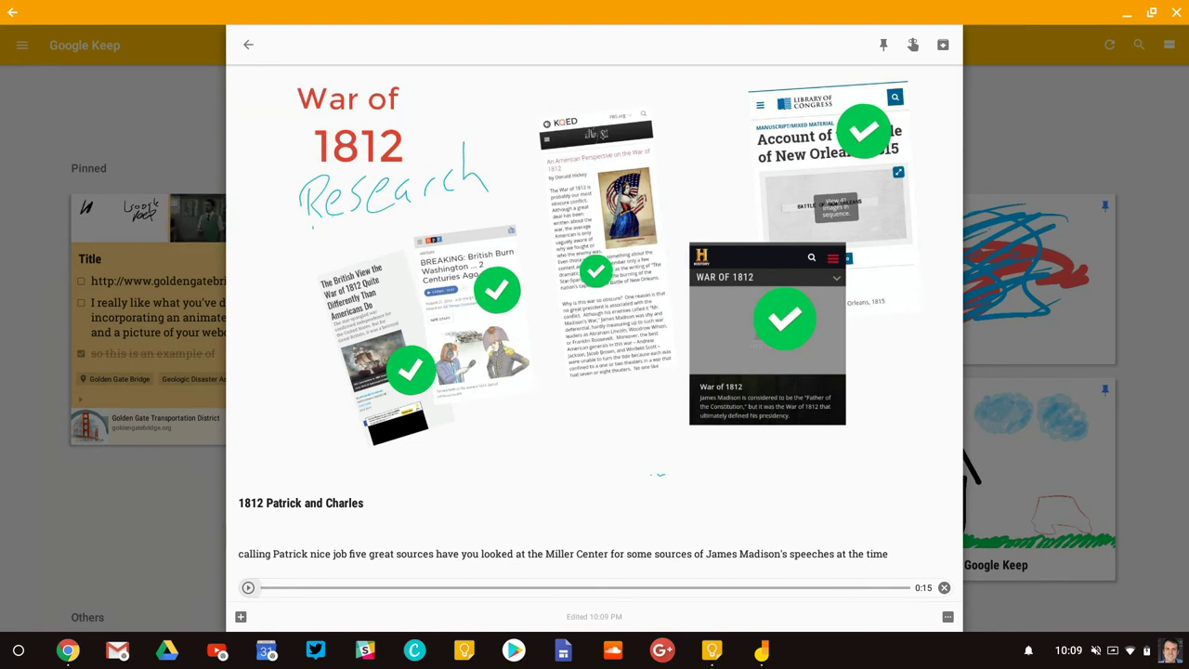
pyautogui.scroll(-1, 594, 331)
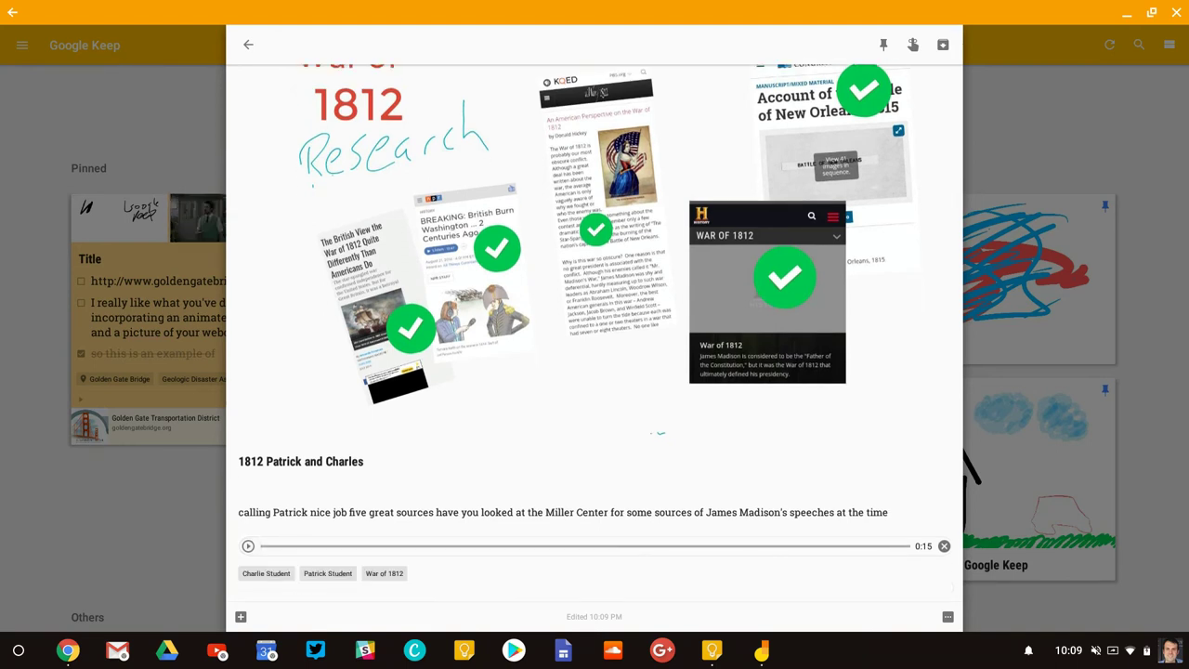
# Step: View the note's collaborator sharing options, allowing Keep to access contacts, and close them without adding anyone
pyautogui.click(241, 616)
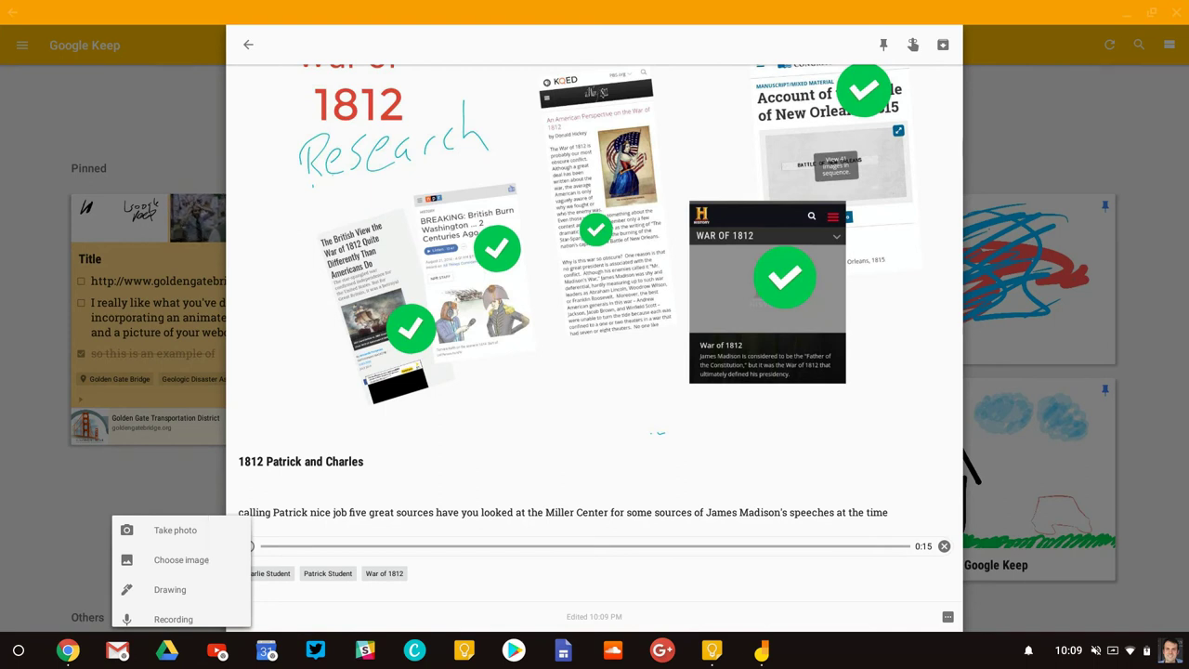
pyautogui.click(948, 616)
pyautogui.click(947, 616)
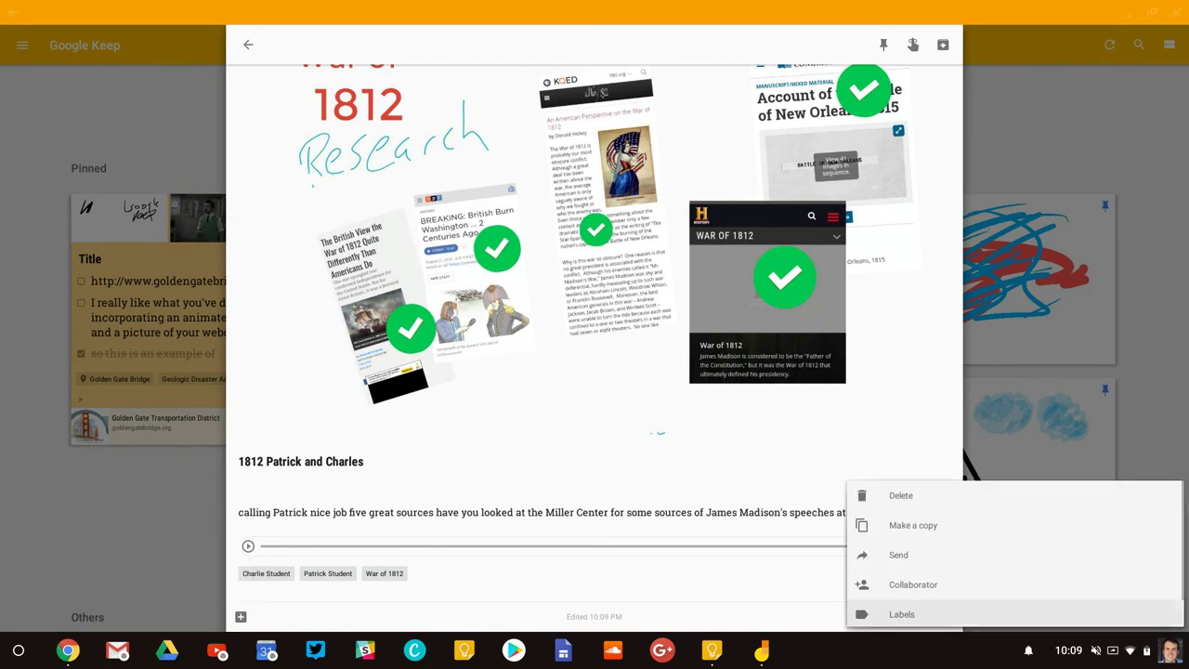
pyautogui.click(913, 584)
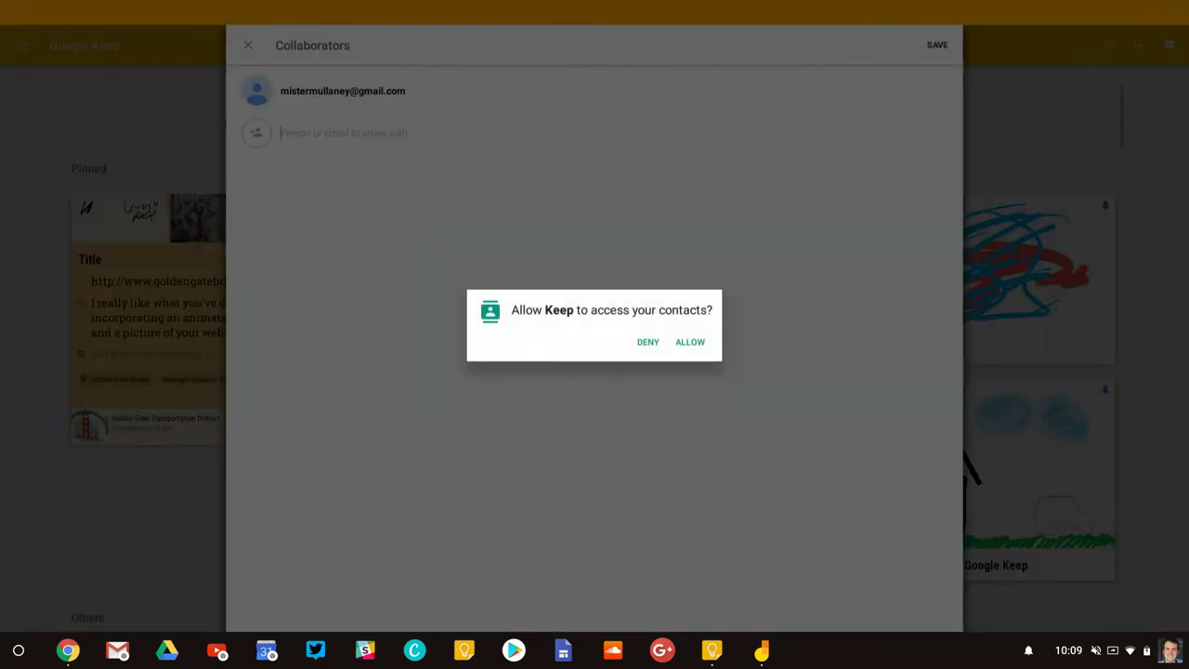
pyautogui.click(690, 342)
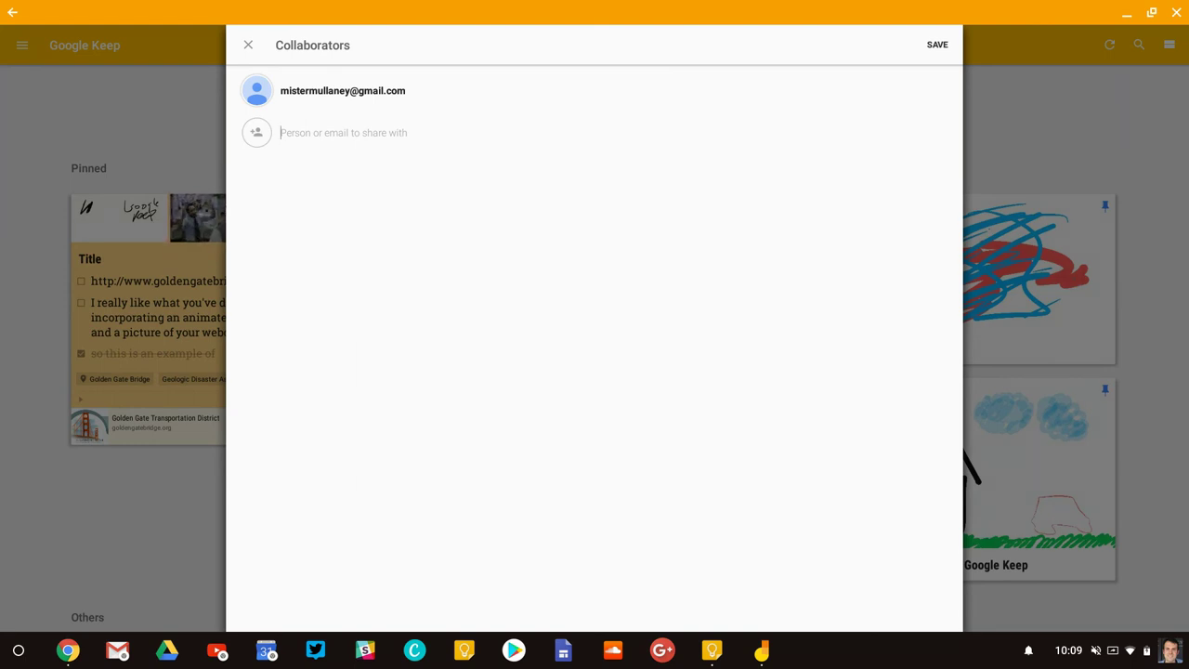
pyautogui.click(248, 44)
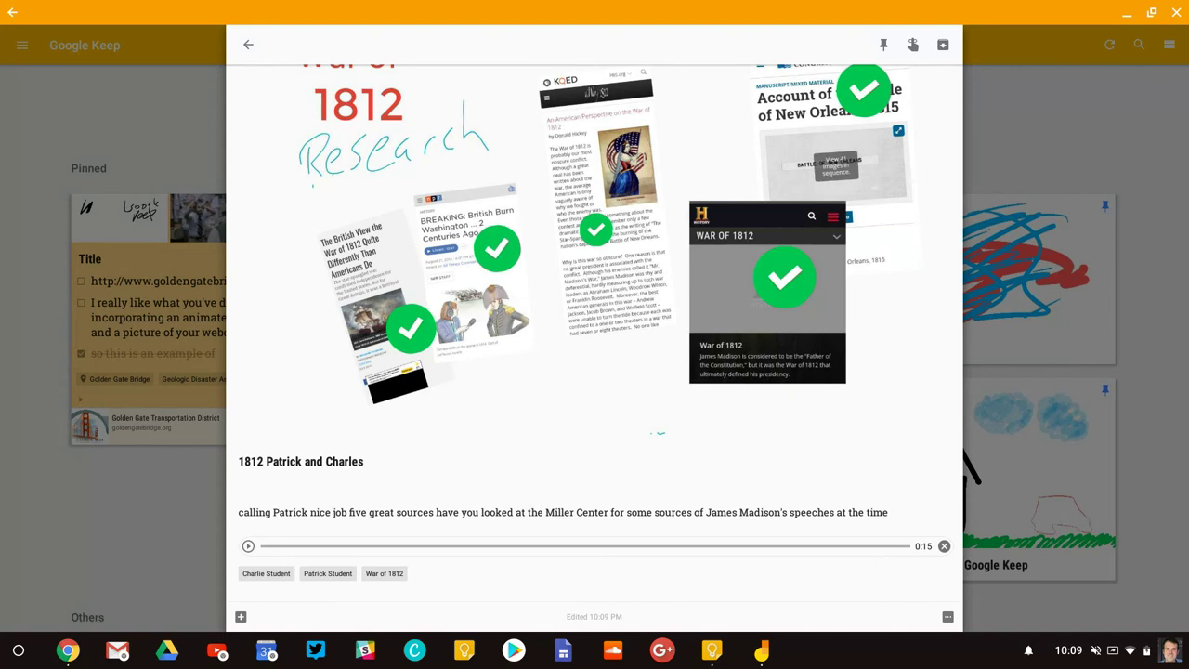
pyautogui.scroll(1, 594, 329)
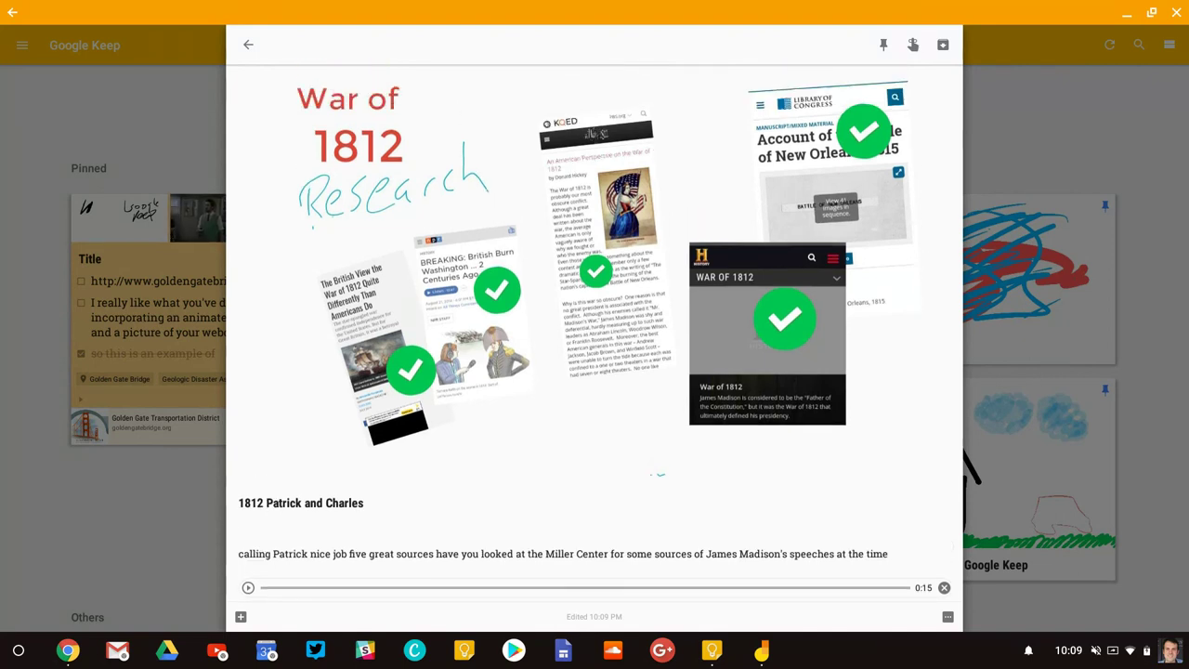